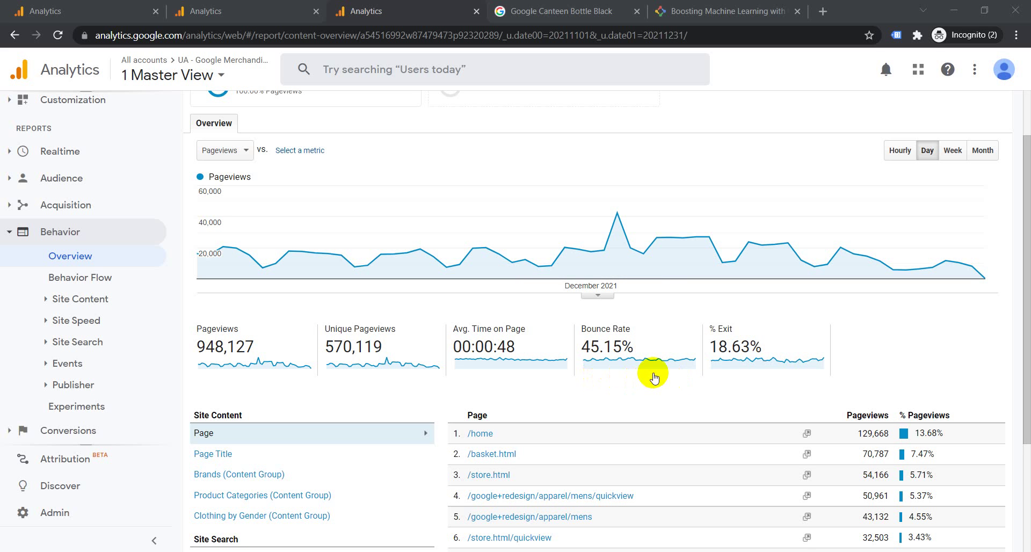
Step: Switch to the Custom Function Units in Renode blog article and scroll through its opening sections
{"action": "scroll", "coordinate": [648, 371], "scroll_direction": "down", "scroll_amount": 1}
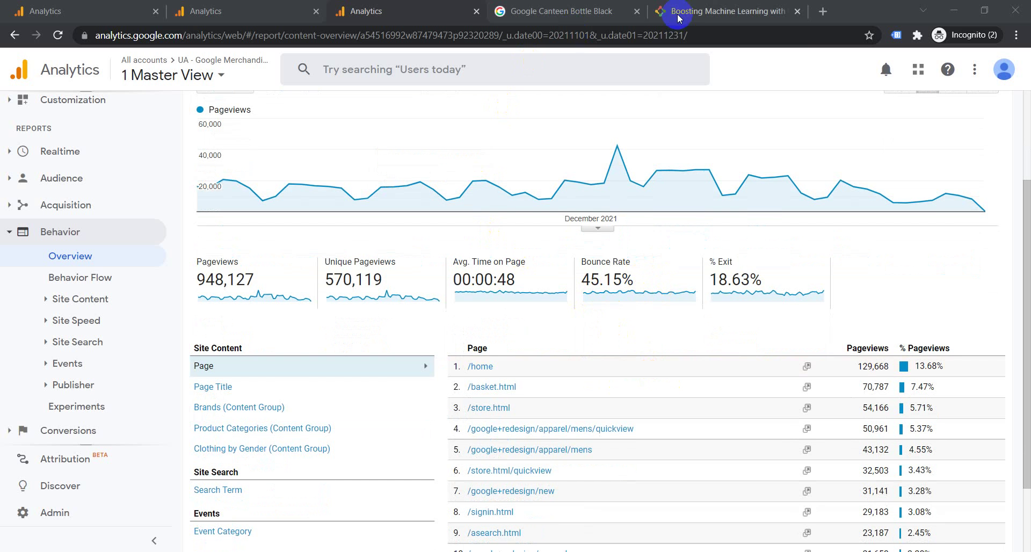
{"action": "left_click", "coordinate": [736, 12]}
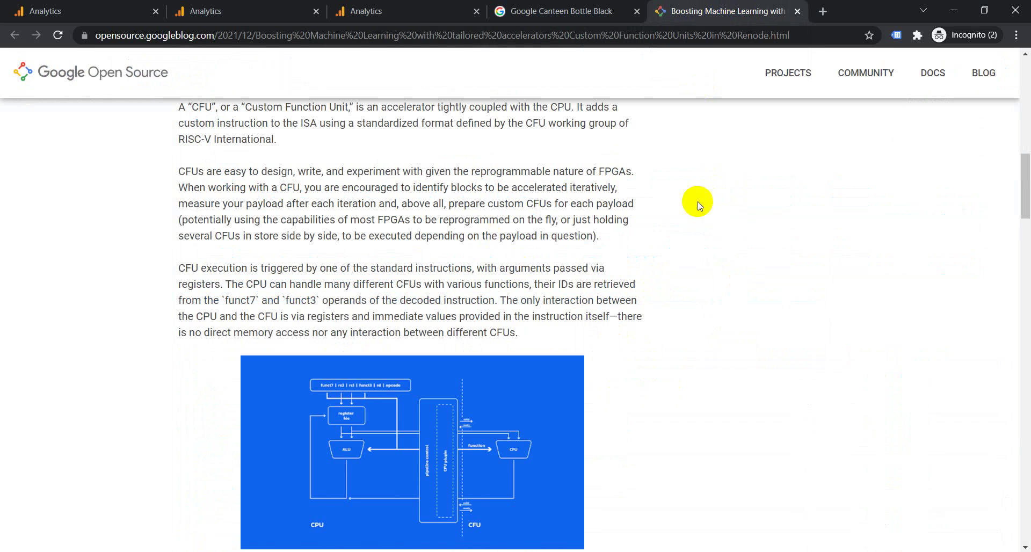
{"action": "scroll", "coordinate": [700, 205], "scroll_direction": "up", "scroll_amount": 8}
{"action": "scroll", "coordinate": [702, 335], "scroll_direction": "up", "scroll_amount": 6}
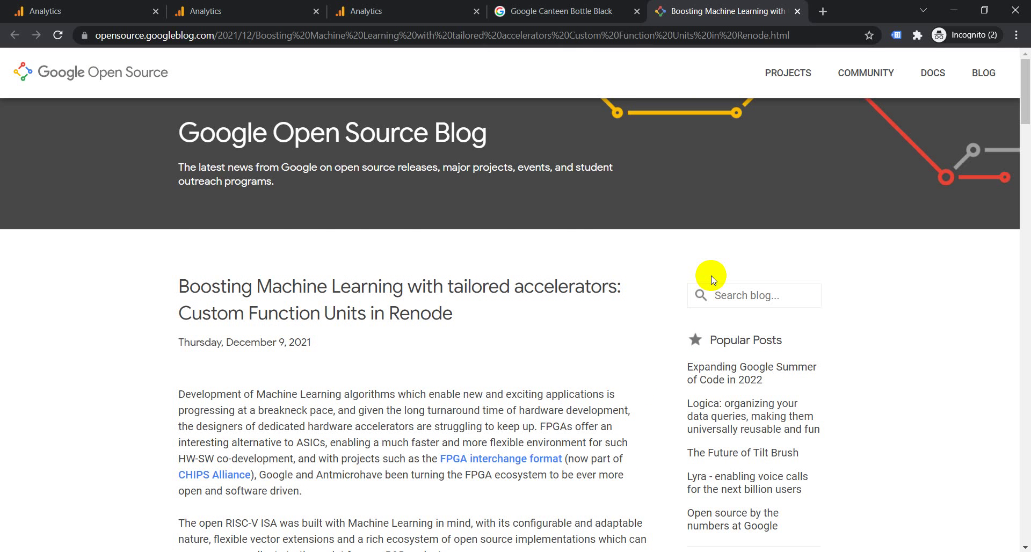
{"action": "scroll", "coordinate": [593, 316], "scroll_direction": "down", "scroll_amount": 4}
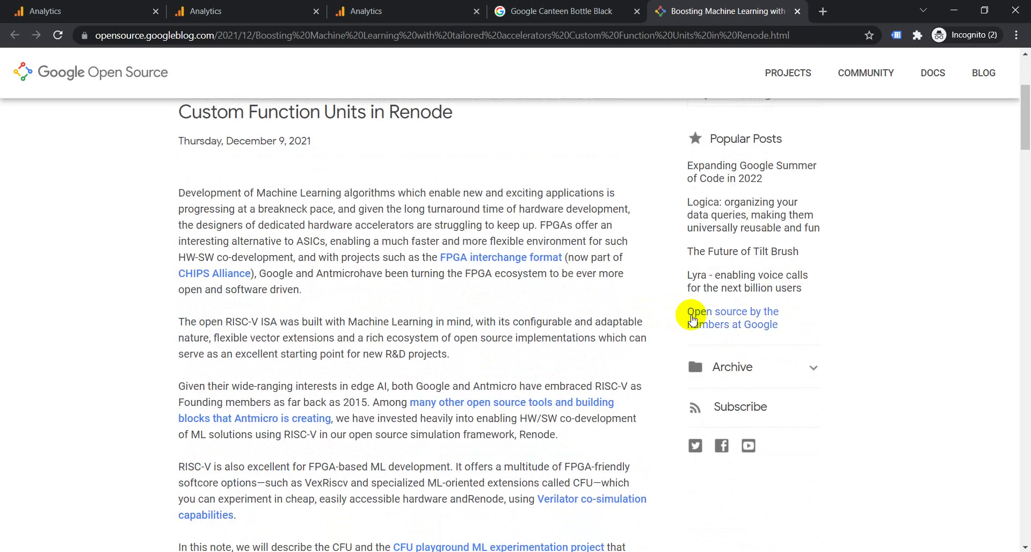
{"action": "scroll", "coordinate": [694, 318], "scroll_direction": "up", "scroll_amount": 3}
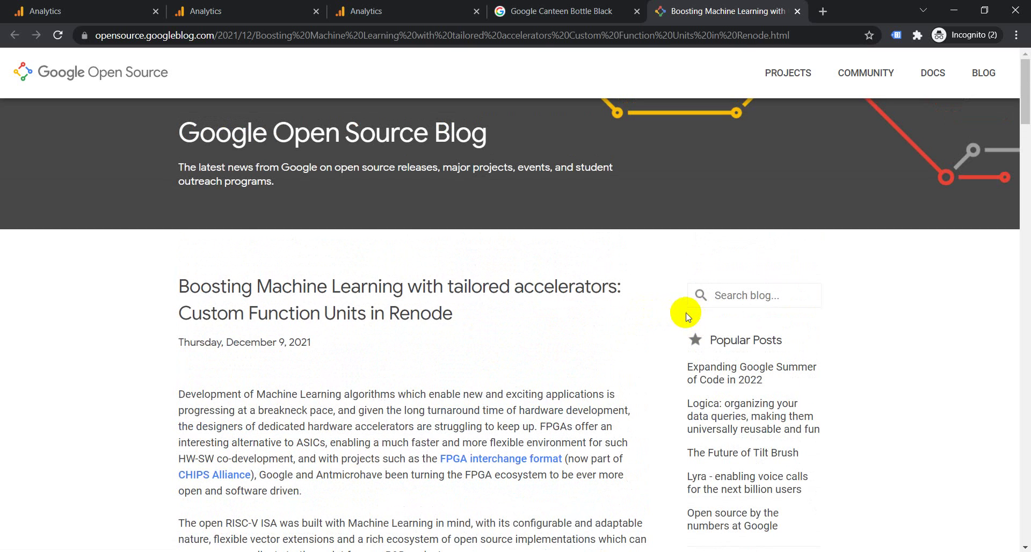
{"action": "scroll", "coordinate": [698, 317], "scroll_direction": "down", "scroll_amount": 8}
{"action": "scroll", "coordinate": [607, 339], "scroll_direction": "down", "scroll_amount": 7}
{"action": "scroll", "coordinate": [644, 322], "scroll_direction": "down", "scroll_amount": 7}
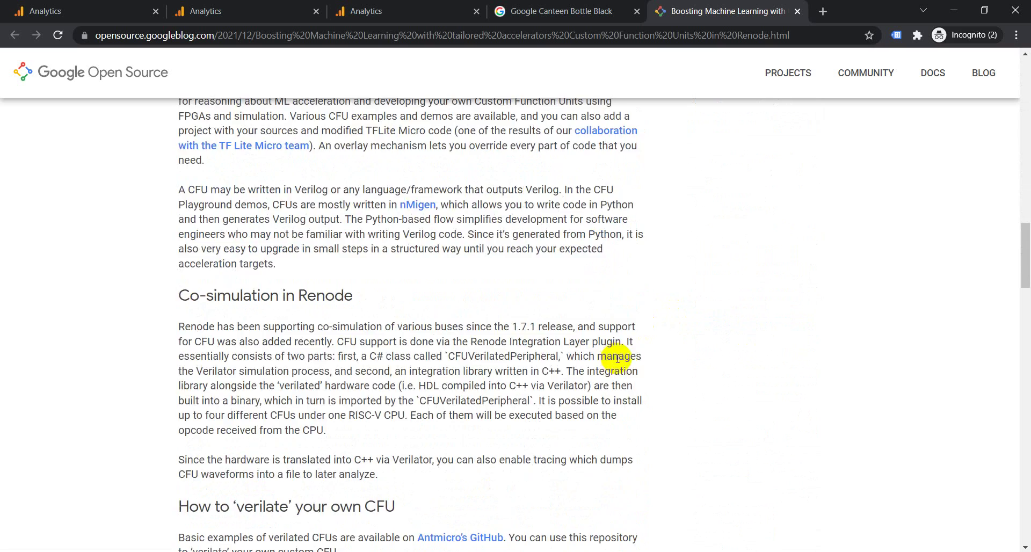
{"action": "scroll", "coordinate": [674, 368], "scroll_direction": "down", "scroll_amount": 7}
{"action": "scroll", "coordinate": [674, 368], "scroll_direction": "up", "scroll_amount": 8}
{"action": "scroll", "coordinate": [677, 367], "scroll_direction": "up", "scroll_amount": 8}
{"action": "scroll", "coordinate": [674, 363], "scroll_direction": "up", "scroll_amount": 7}
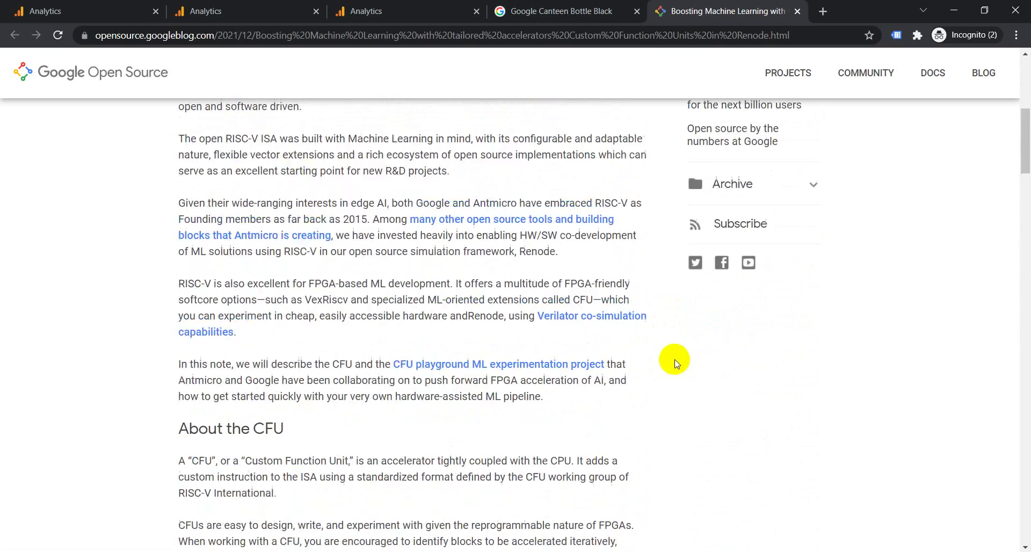
{"action": "scroll", "coordinate": [628, 322], "scroll_direction": "up", "scroll_amount": 5}
{"action": "scroll", "coordinate": [627, 327], "scroll_direction": "up", "scroll_amount": 2}
Step: Read back and forth through the article's code, then move to the Google Canteen Bottle Black tab
{"action": "scroll", "coordinate": [627, 328], "scroll_direction": "down", "scroll_amount": 8}
{"action": "scroll", "coordinate": [629, 329], "scroll_direction": "down", "scroll_amount": 5}
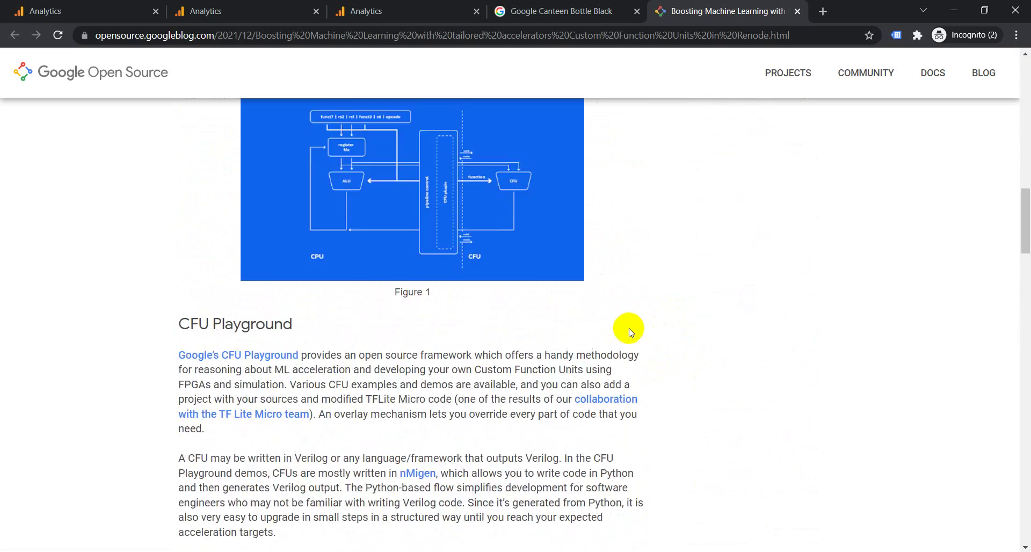
{"action": "scroll", "coordinate": [627, 328], "scroll_direction": "down", "scroll_amount": 5}
{"action": "scroll", "coordinate": [630, 325], "scroll_direction": "down", "scroll_amount": 5}
{"action": "scroll", "coordinate": [635, 326], "scroll_direction": "down", "scroll_amount": 5}
{"action": "scroll", "coordinate": [634, 324], "scroll_direction": "down", "scroll_amount": 10}
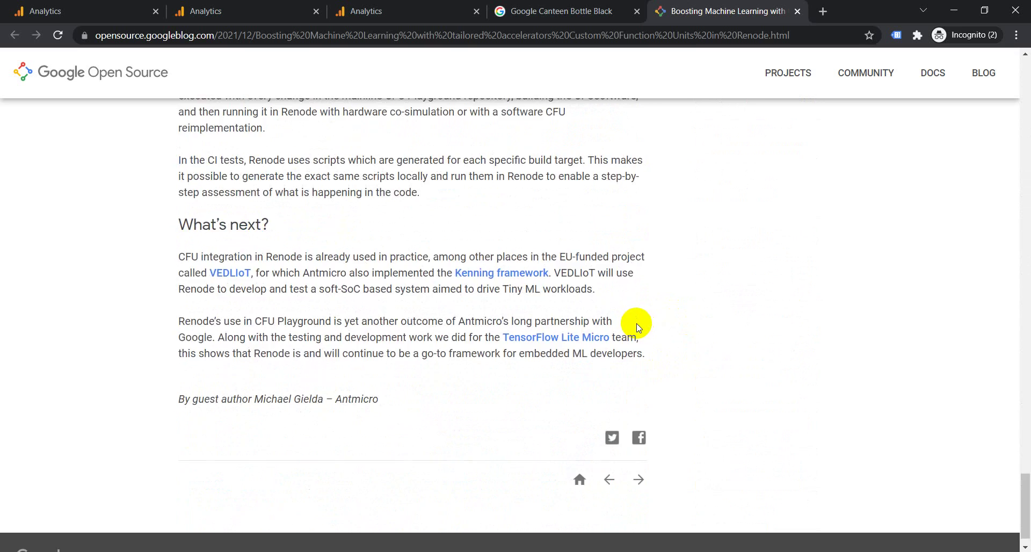
{"action": "scroll", "coordinate": [629, 322], "scroll_direction": "up", "scroll_amount": 9}
{"action": "scroll", "coordinate": [623, 268], "scroll_direction": "up", "scroll_amount": 1}
{"action": "scroll", "coordinate": [537, 247], "scroll_direction": "up", "scroll_amount": 10}
{"action": "scroll", "coordinate": [486, 206], "scroll_direction": "up", "scroll_amount": 12}
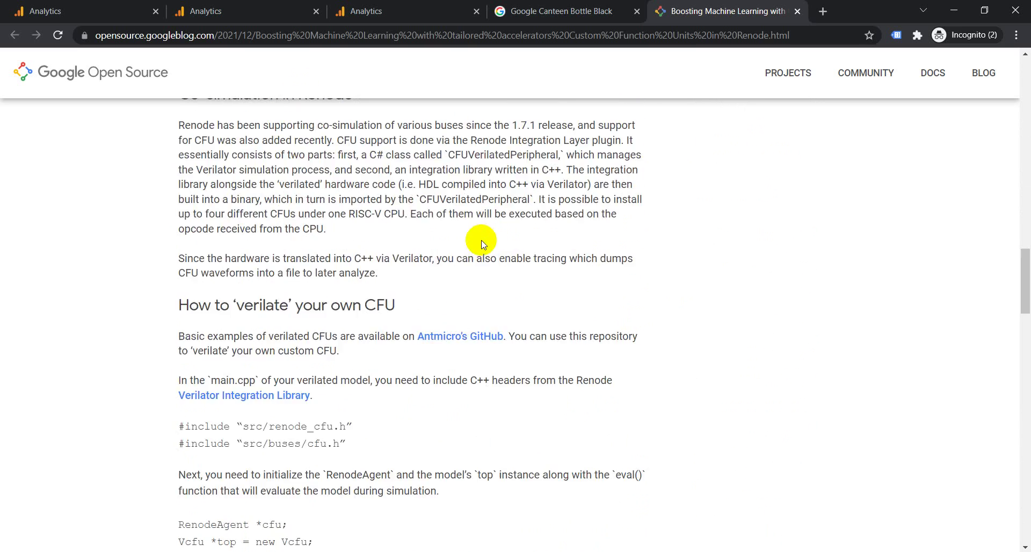
{"action": "scroll", "coordinate": [478, 178], "scroll_direction": "up", "scroll_amount": 10}
{"action": "scroll", "coordinate": [704, 239], "scroll_direction": "up", "scroll_amount": 6}
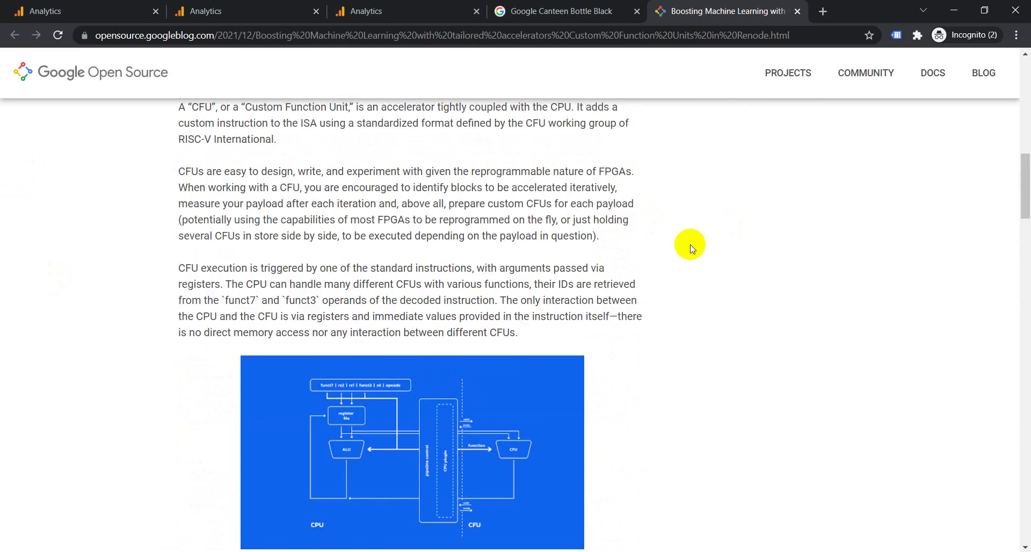
{"action": "scroll", "coordinate": [698, 252], "scroll_direction": "down", "scroll_amount": 10}
{"action": "scroll", "coordinate": [478, 297], "scroll_direction": "down", "scroll_amount": 4}
{"action": "scroll", "coordinate": [478, 274], "scroll_direction": "down", "scroll_amount": 5}
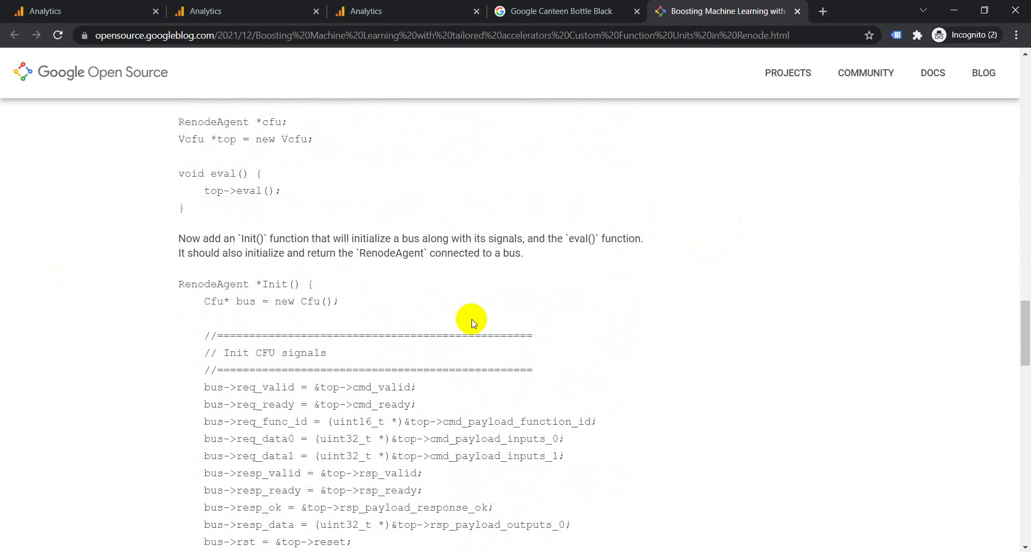
{"action": "scroll", "coordinate": [633, 419], "scroll_direction": "down", "scroll_amount": 5}
{"action": "scroll", "coordinate": [473, 333], "scroll_direction": "up", "scroll_amount": 3}
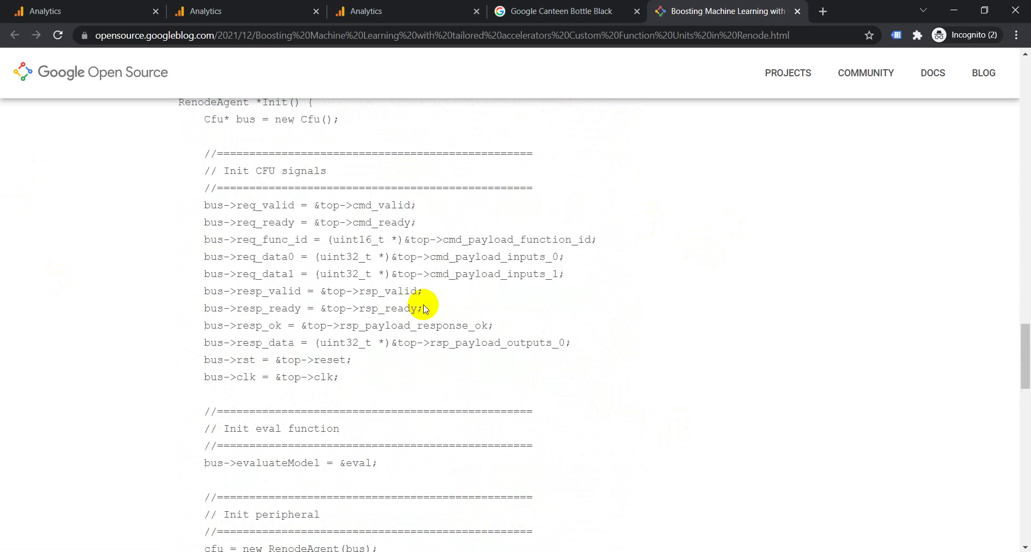
{"action": "scroll", "coordinate": [582, 420], "scroll_direction": "up", "scroll_amount": 4}
{"action": "scroll", "coordinate": [621, 412], "scroll_direction": "up", "scroll_amount": 3}
{"action": "scroll", "coordinate": [698, 242], "scroll_direction": "down", "scroll_amount": 7}
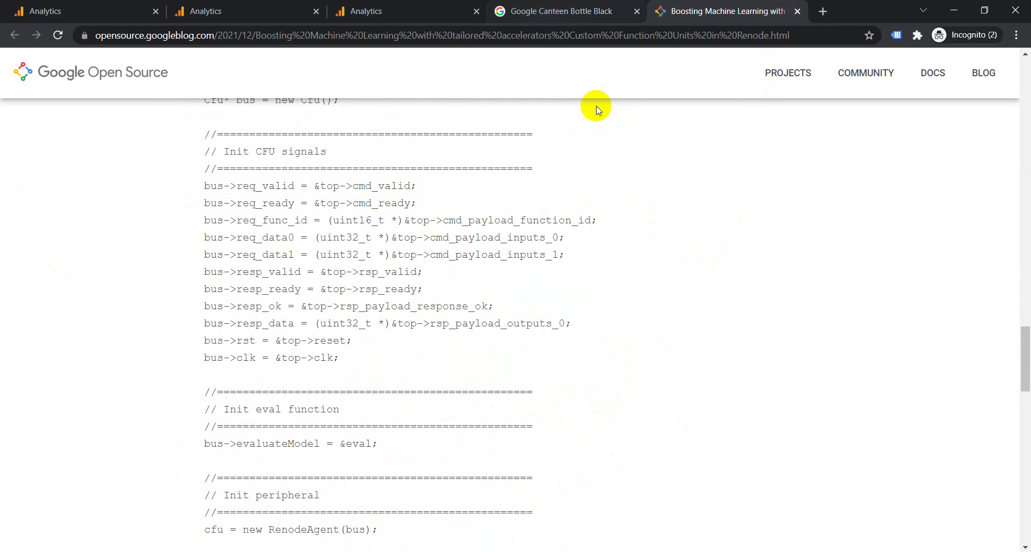
{"action": "left_click", "coordinate": [558, 12]}
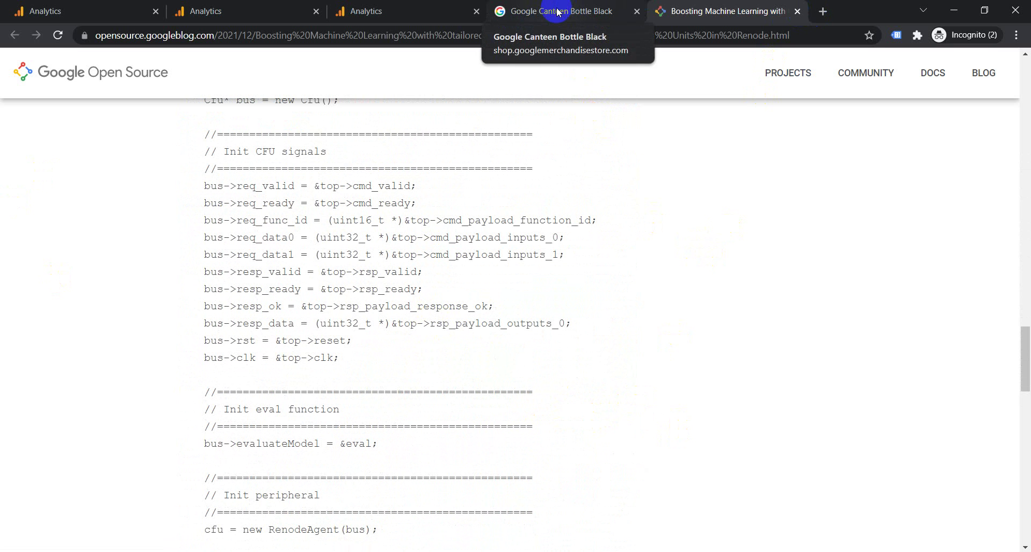
Step: Scroll up and down through the Google Canteen Bottle Black product page
{"action": "left_click", "coordinate": [557, 12]}
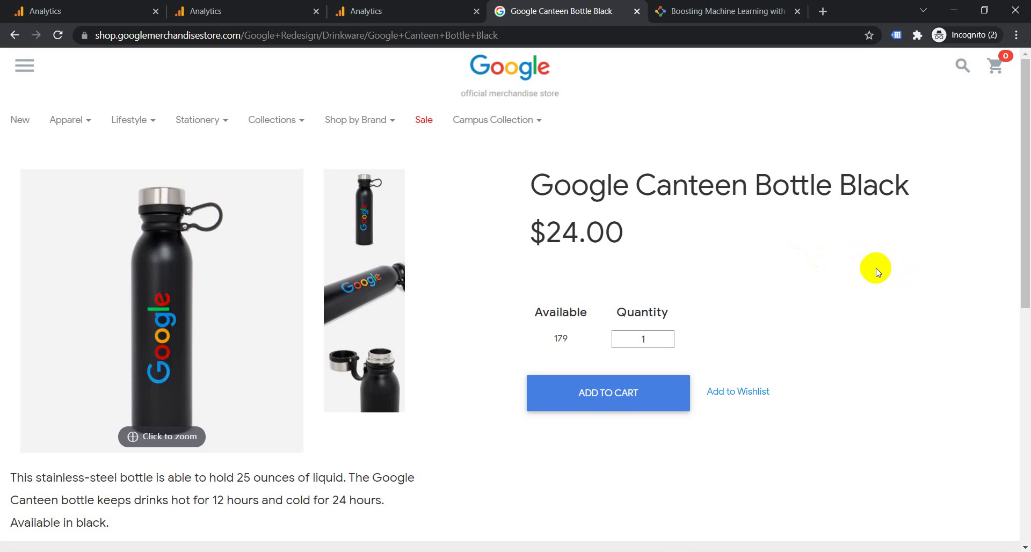
{"action": "scroll", "coordinate": [773, 271], "scroll_direction": "down", "scroll_amount": 2}
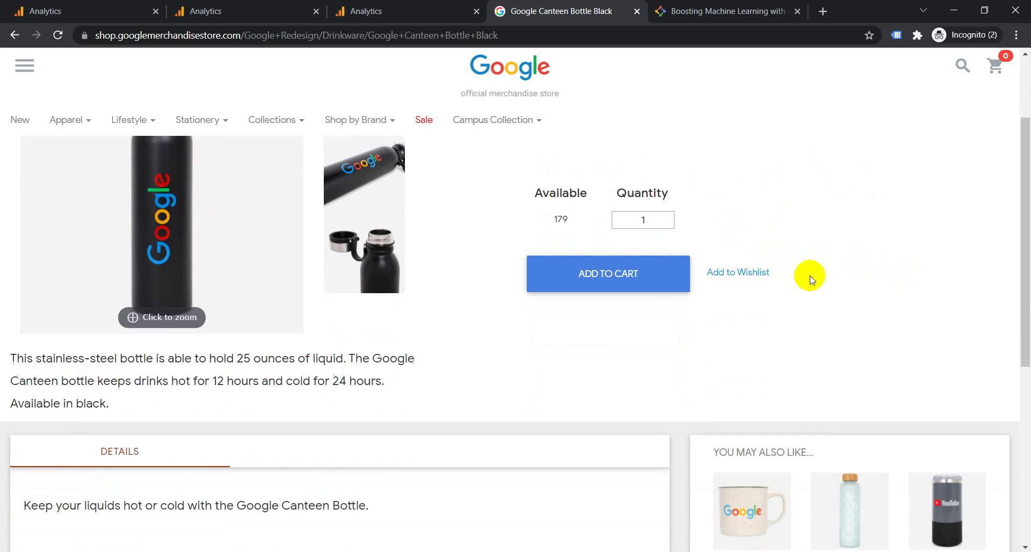
{"action": "scroll", "coordinate": [753, 292], "scroll_direction": "up", "scroll_amount": 1}
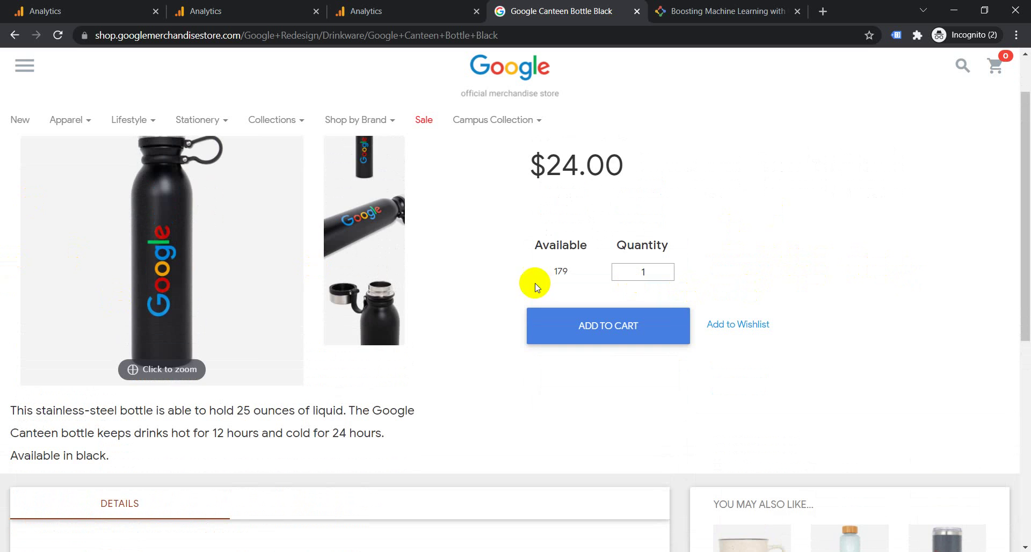
{"action": "scroll", "coordinate": [681, 284], "scroll_direction": "down", "scroll_amount": 2}
{"action": "scroll", "coordinate": [755, 287], "scroll_direction": "down", "scroll_amount": 4}
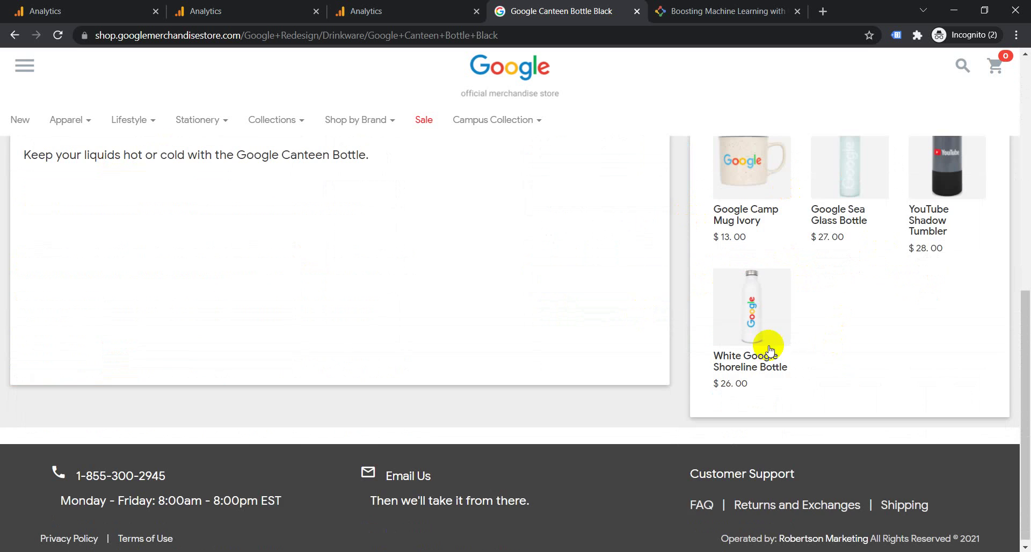
{"action": "scroll", "coordinate": [766, 346], "scroll_direction": "up", "scroll_amount": 1}
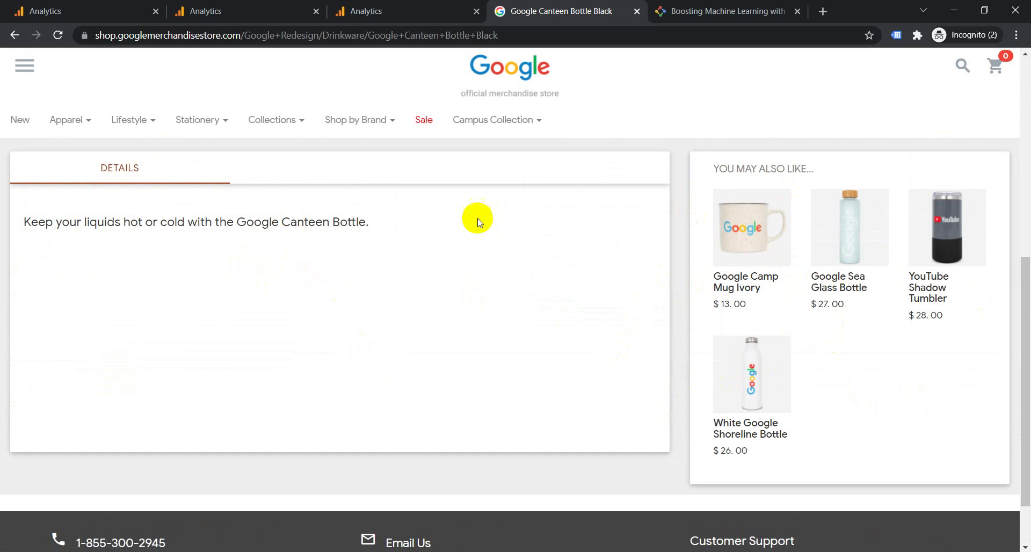
{"action": "scroll", "coordinate": [524, 203], "scroll_direction": "up", "scroll_amount": 2}
{"action": "scroll", "coordinate": [523, 203], "scroll_direction": "up", "scroll_amount": 5}
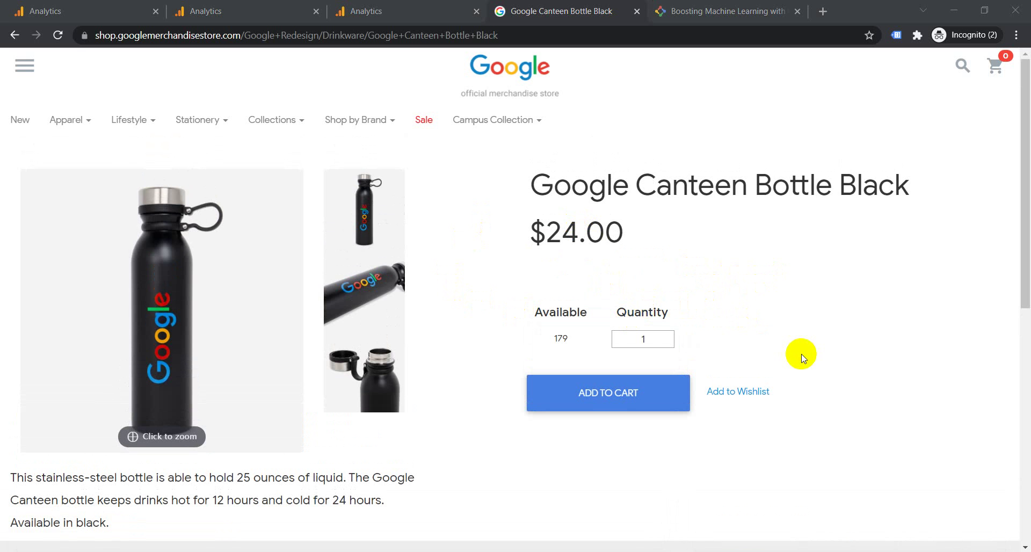
{"action": "scroll", "coordinate": [795, 344], "scroll_direction": "down", "scroll_amount": 2}
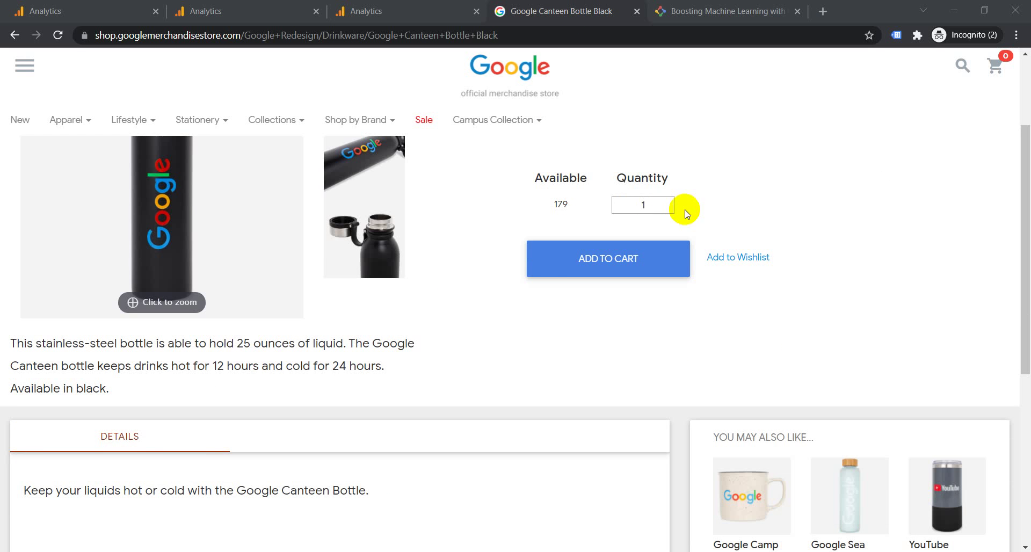
{"action": "scroll", "coordinate": [1009, 268], "scroll_direction": "up", "scroll_amount": 3}
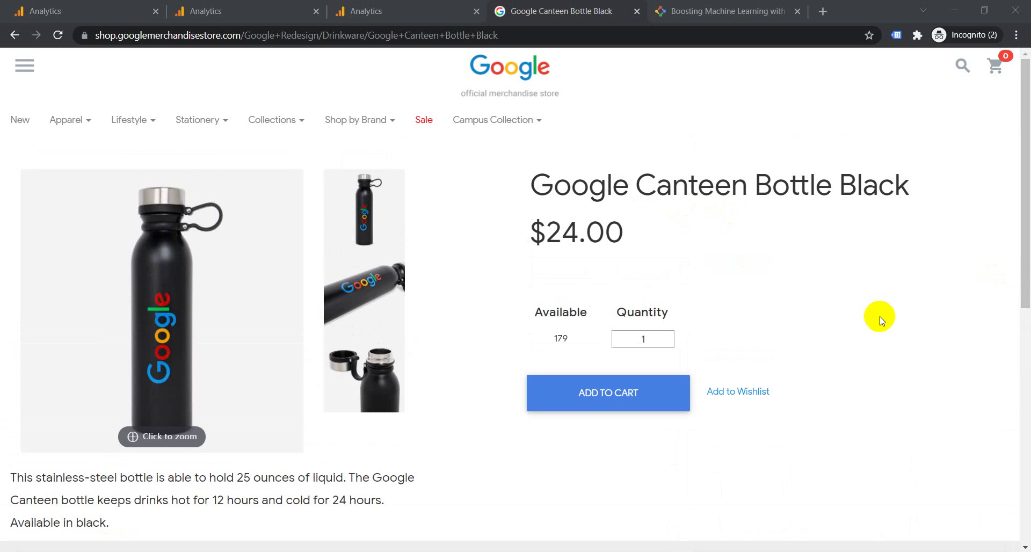
Step: Finish reviewing the product page and return to the Analytics All Traffic channels report
{"action": "scroll", "coordinate": [829, 352], "scroll_direction": "down", "scroll_amount": 1}
{"action": "scroll", "coordinate": [832, 353], "scroll_direction": "down", "scroll_amount": 1}
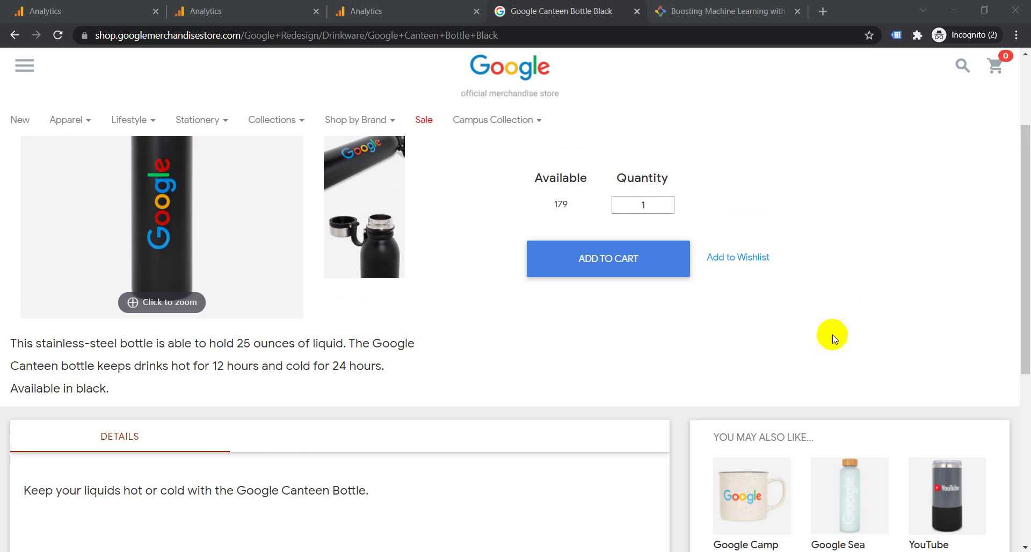
{"action": "scroll", "coordinate": [838, 328], "scroll_direction": "down", "scroll_amount": 7}
{"action": "scroll", "coordinate": [844, 323], "scroll_direction": "up", "scroll_amount": 5}
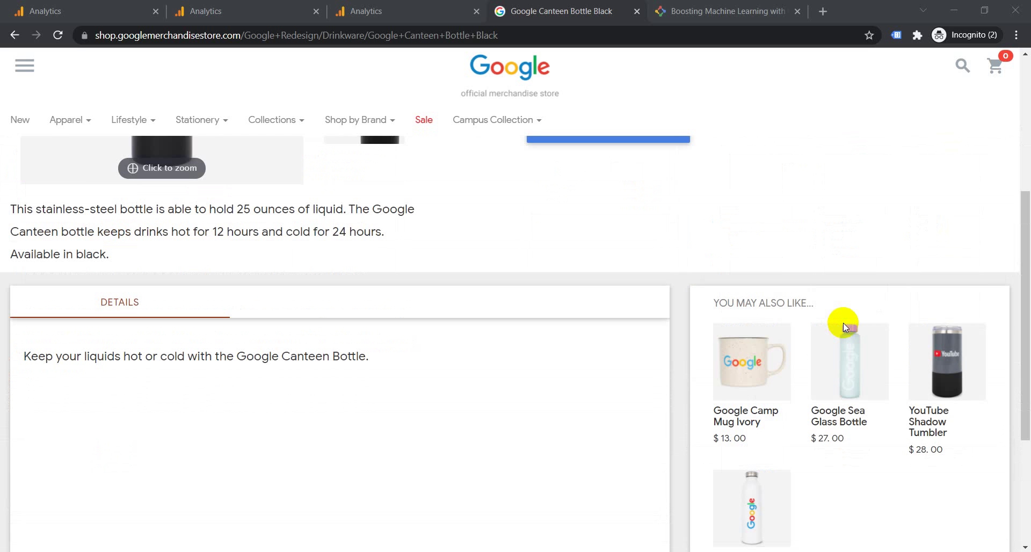
{"action": "scroll", "coordinate": [811, 275], "scroll_direction": "up", "scroll_amount": 5}
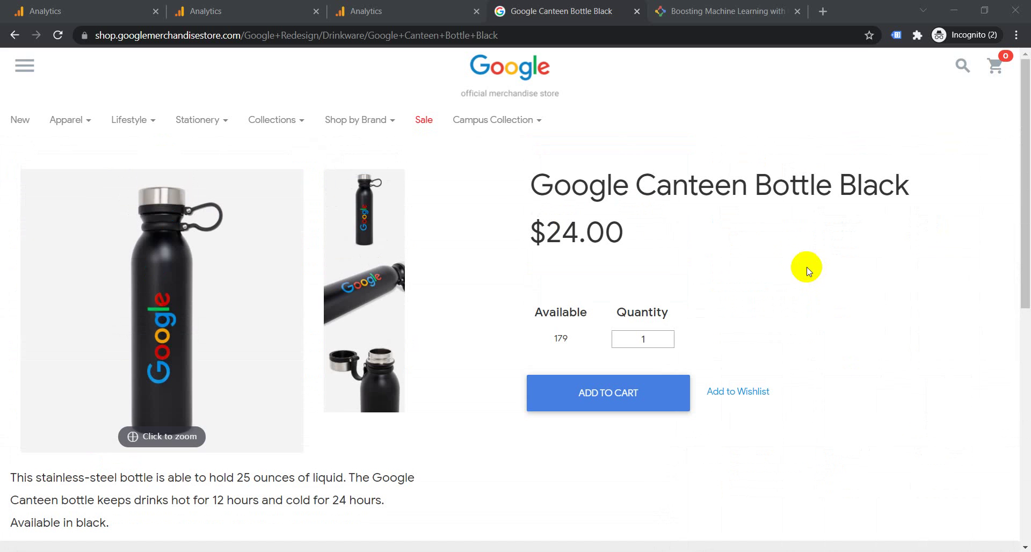
{"action": "left_click", "coordinate": [304, 11]}
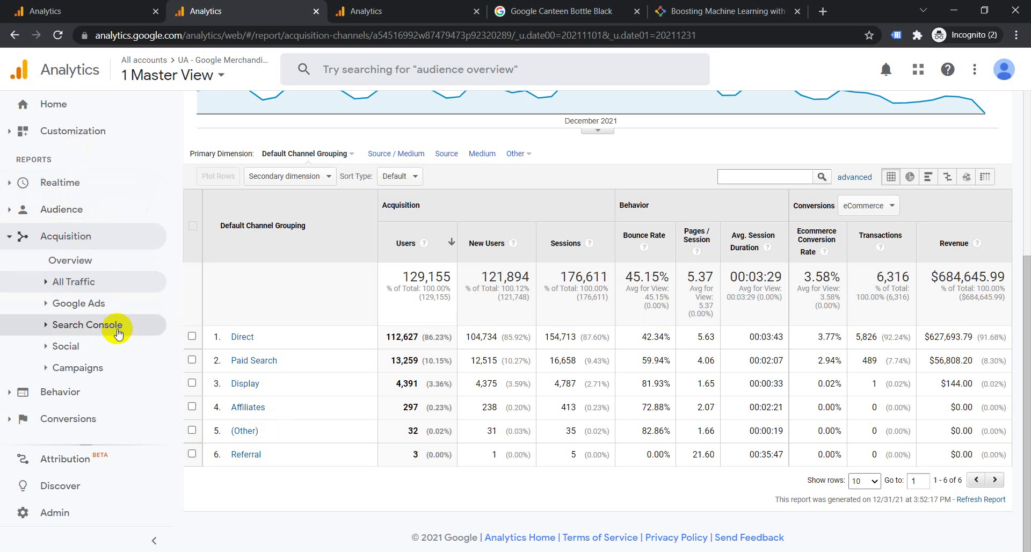
Step: Expand All Traffic's sub-reports and highlight Display's 81.93% bounce rate in the channel table
{"action": "left_click", "coordinate": [97, 285]}
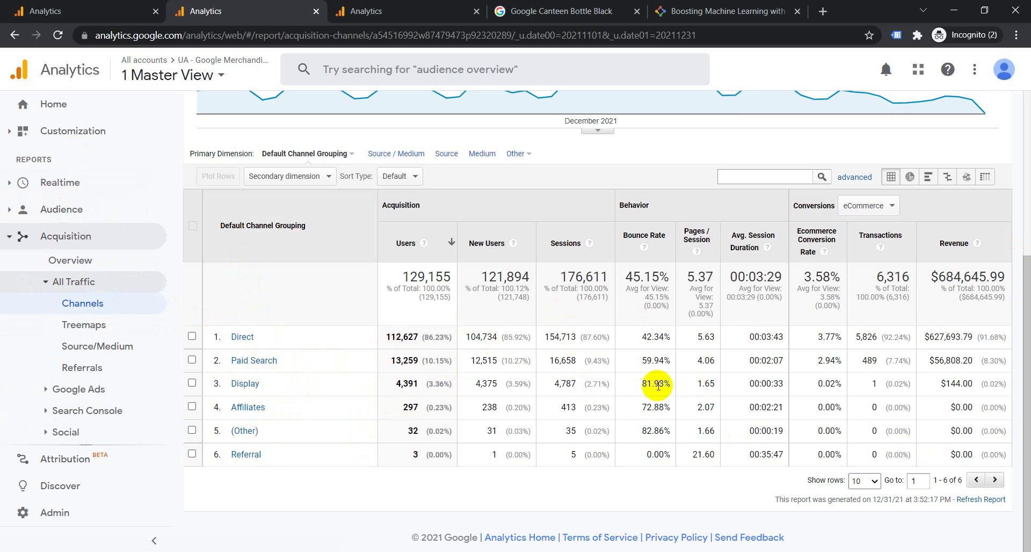
{"action": "left_click_drag", "start_coordinate": [641, 384], "coordinate": [672, 384]}
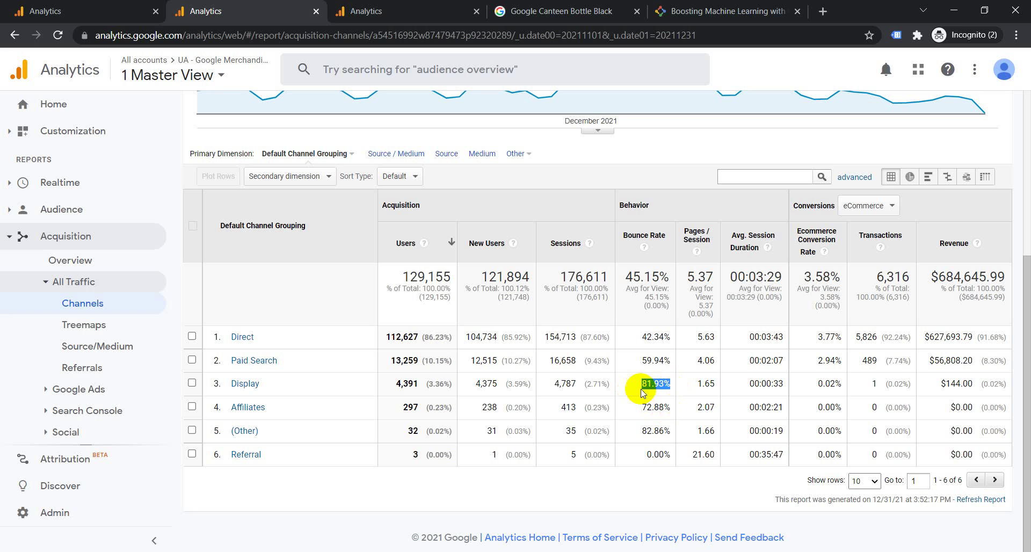
{"action": "left_click", "coordinate": [643, 385]}
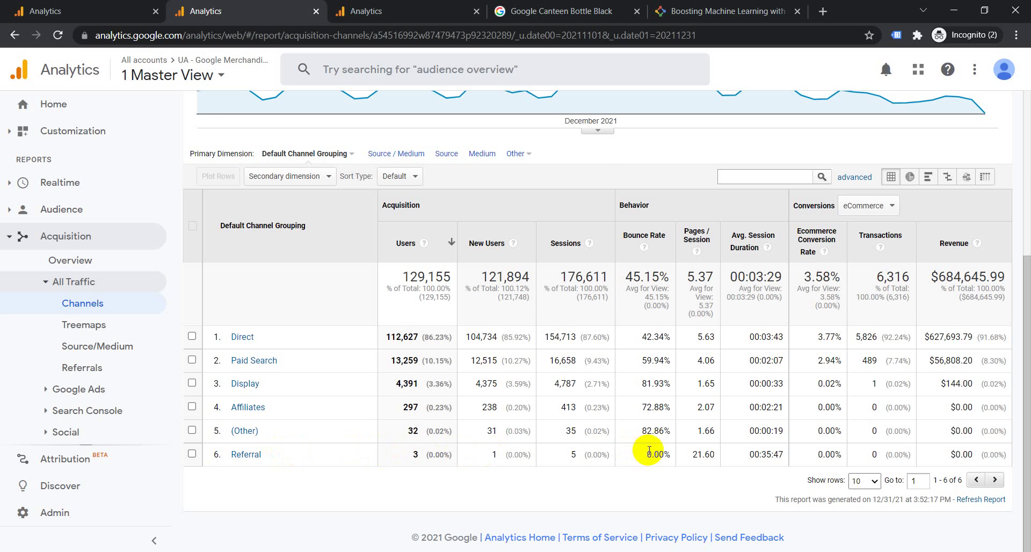
{"action": "scroll", "coordinate": [651, 454], "scroll_direction": "up", "scroll_amount": 5}
{"action": "scroll", "coordinate": [651, 454], "scroll_direction": "down", "scroll_amount": 4}
{"action": "left_click_drag", "start_coordinate": [641, 454], "coordinate": [675, 454]}
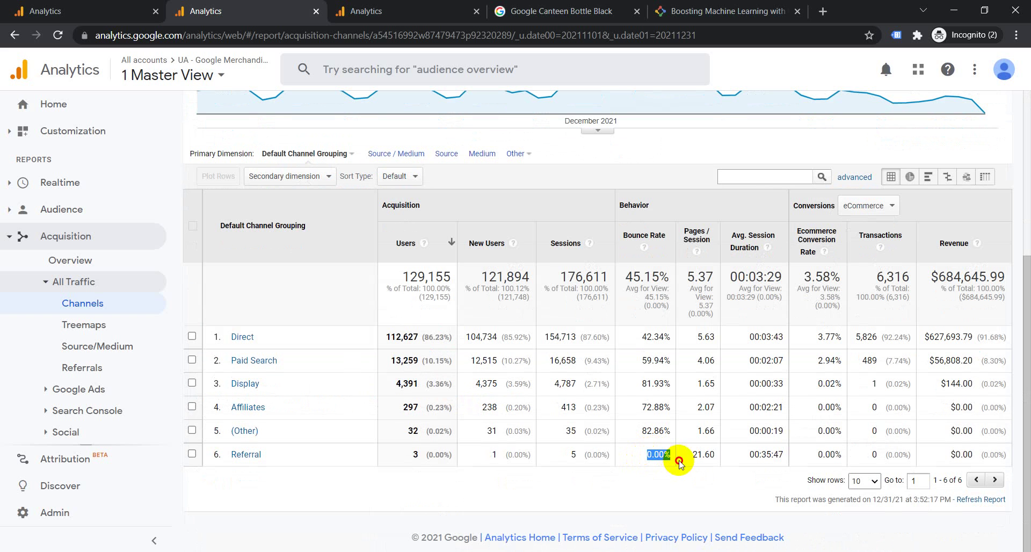
{"action": "double_click", "coordinate": [414, 455]}
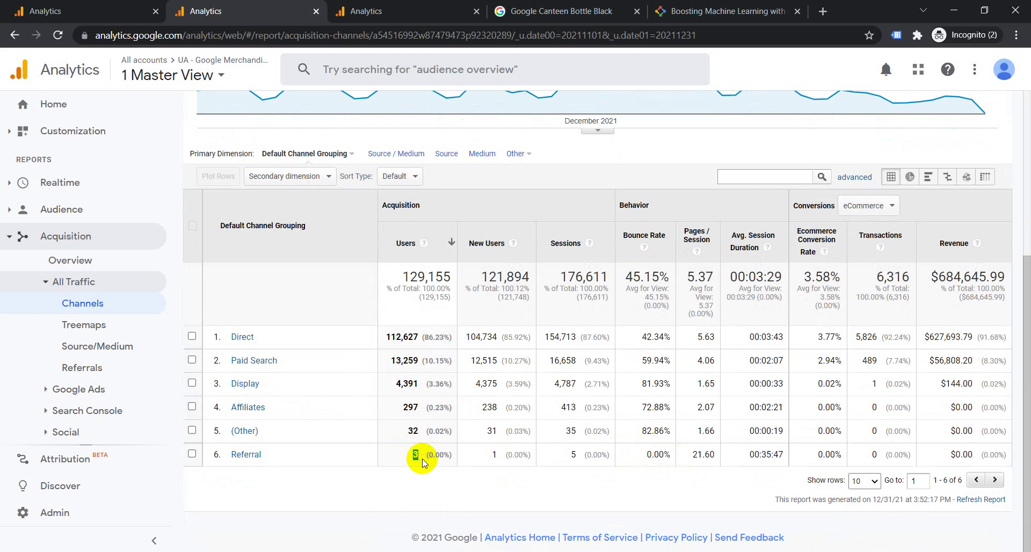
{"action": "double_click", "coordinate": [651, 455]}
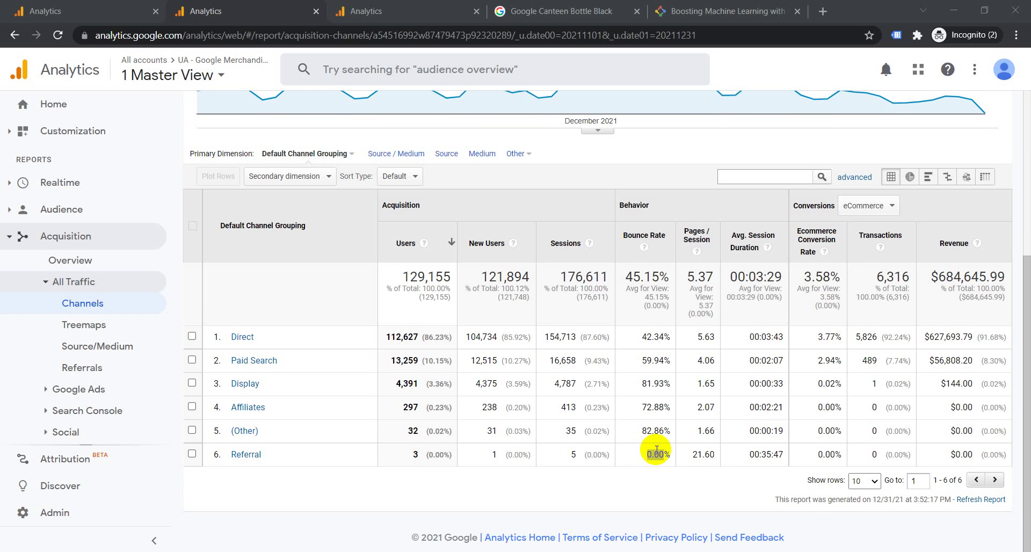
{"action": "left_click", "coordinate": [652, 455]}
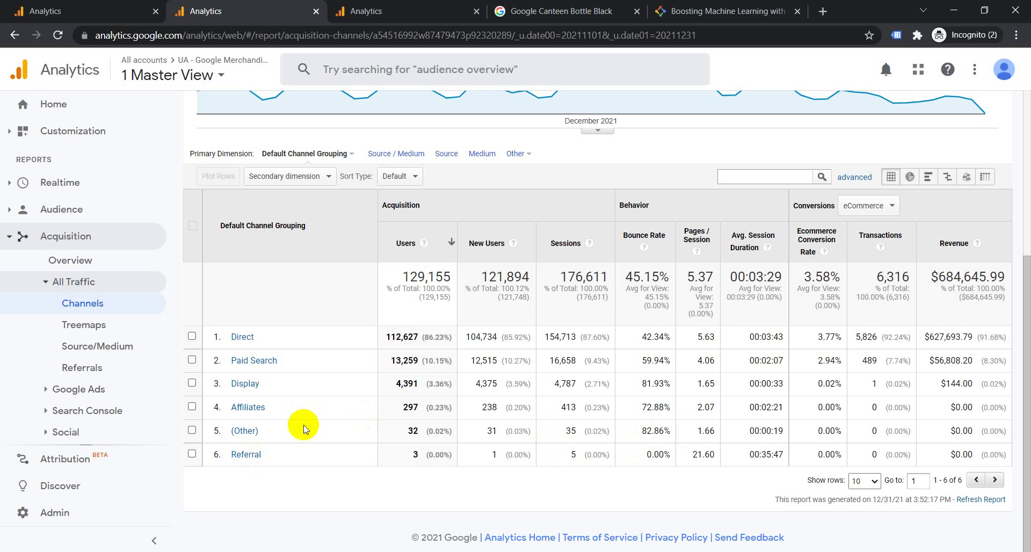
{"action": "left_click_drag", "start_coordinate": [646, 454], "coordinate": [677, 457]}
{"action": "scroll", "coordinate": [504, 410], "scroll_direction": "up", "scroll_amount": 3}
Step: Open the device-category report and highlight the desktop, mobile and tablet bounce rates in turn
{"action": "left_click", "coordinate": [70, 10]}
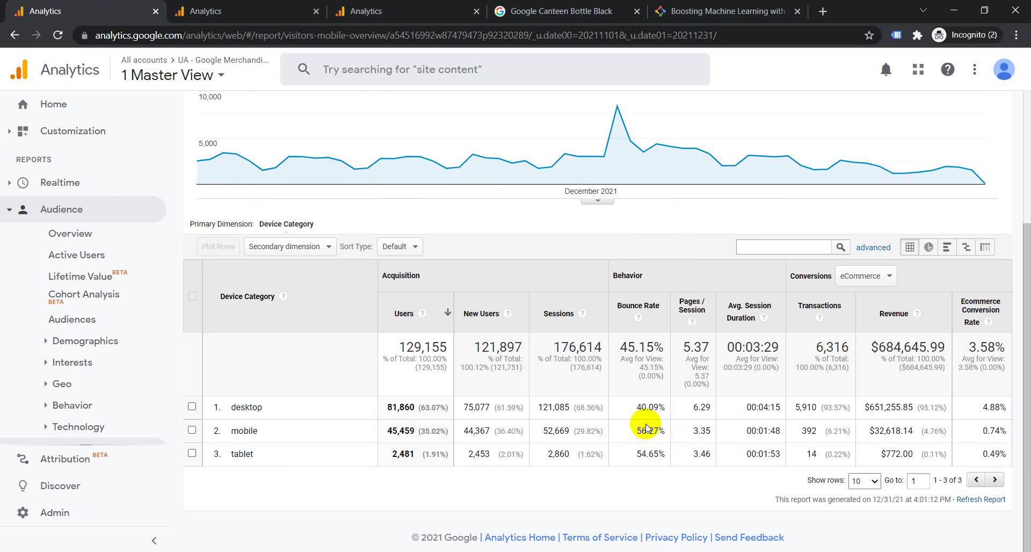
{"action": "double_click", "coordinate": [641, 406]}
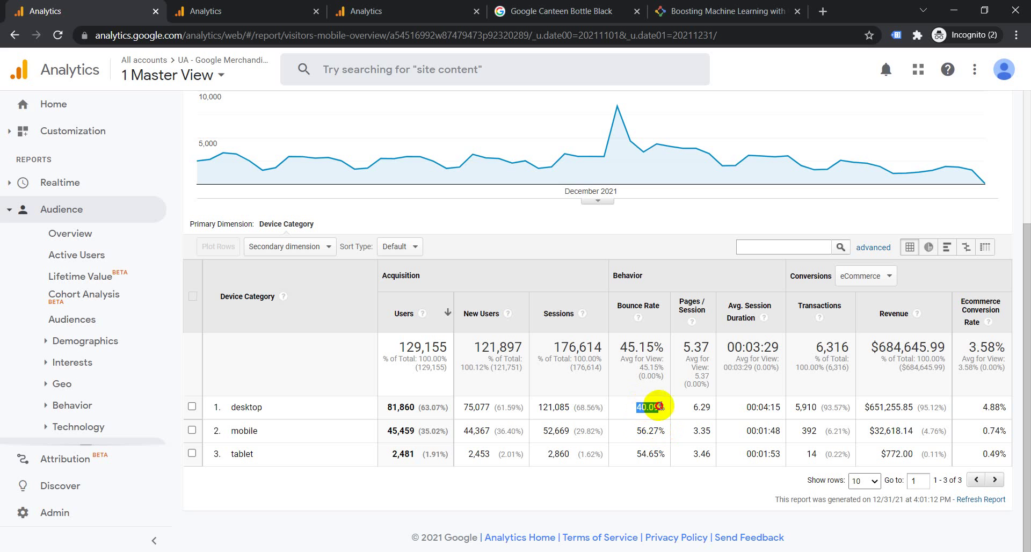
{"action": "double_click", "coordinate": [634, 434]}
{"action": "double_click", "coordinate": [645, 455]}
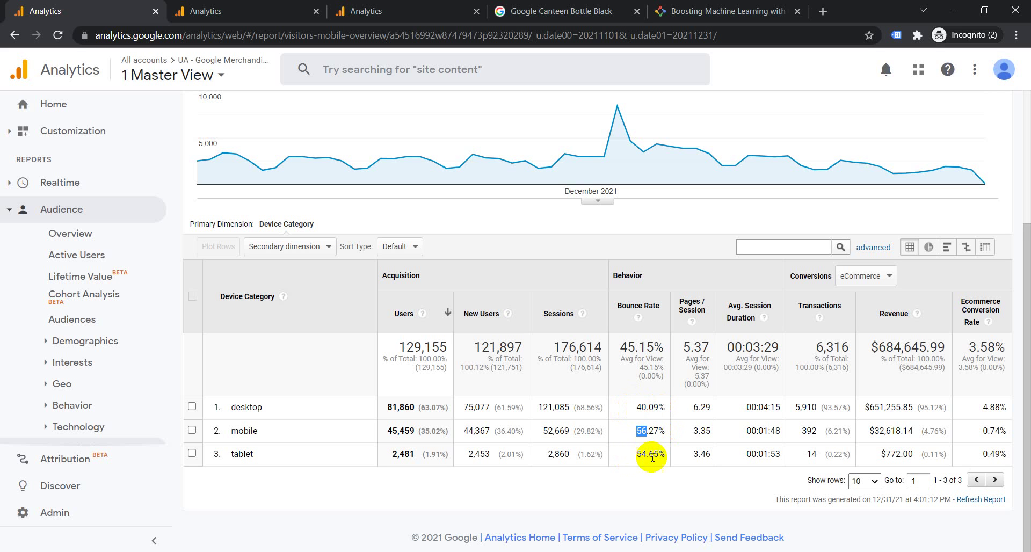
{"action": "left_click", "coordinate": [639, 455]}
Step: Compare mobile's 56.27 bounce rate against desktop's 40.09
{"action": "double_click", "coordinate": [647, 431]}
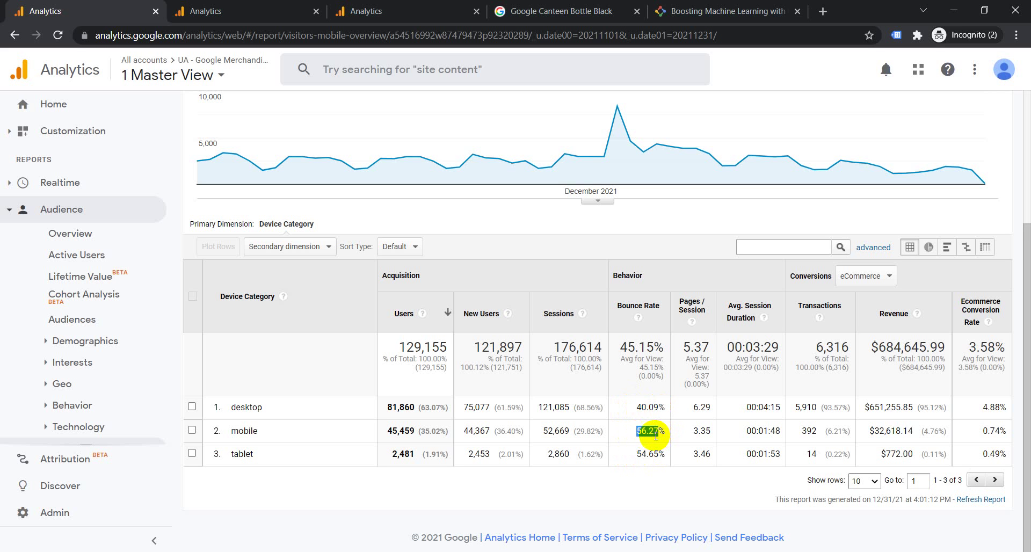
{"action": "double_click", "coordinate": [645, 408]}
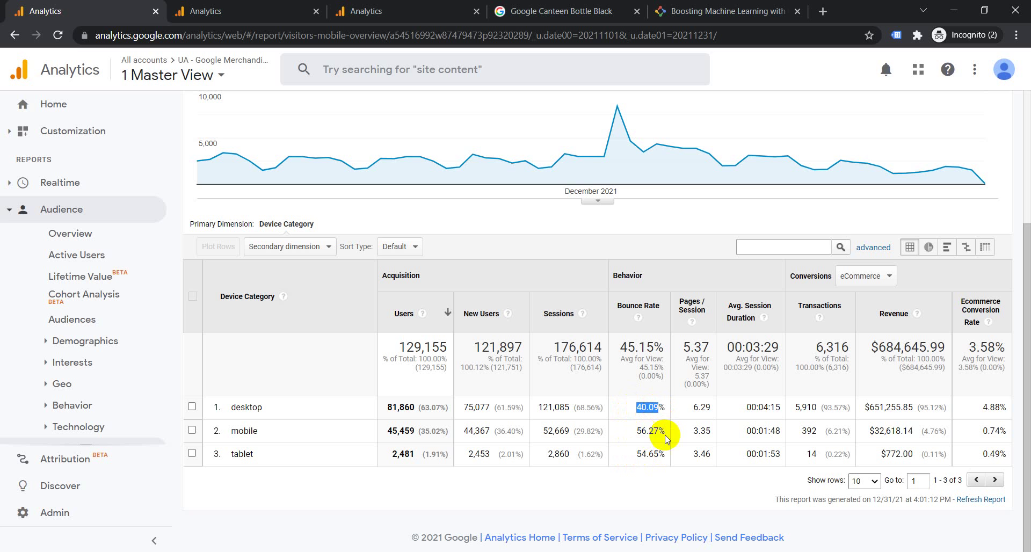
{"action": "left_click", "coordinate": [642, 431]}
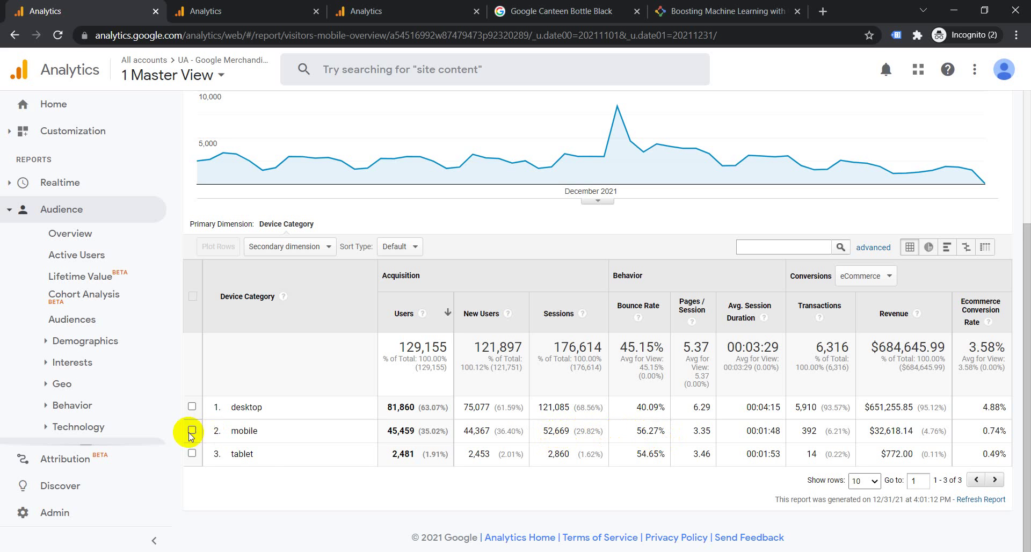
{"action": "left_click_drag", "start_coordinate": [231, 431], "coordinate": [671, 421]}
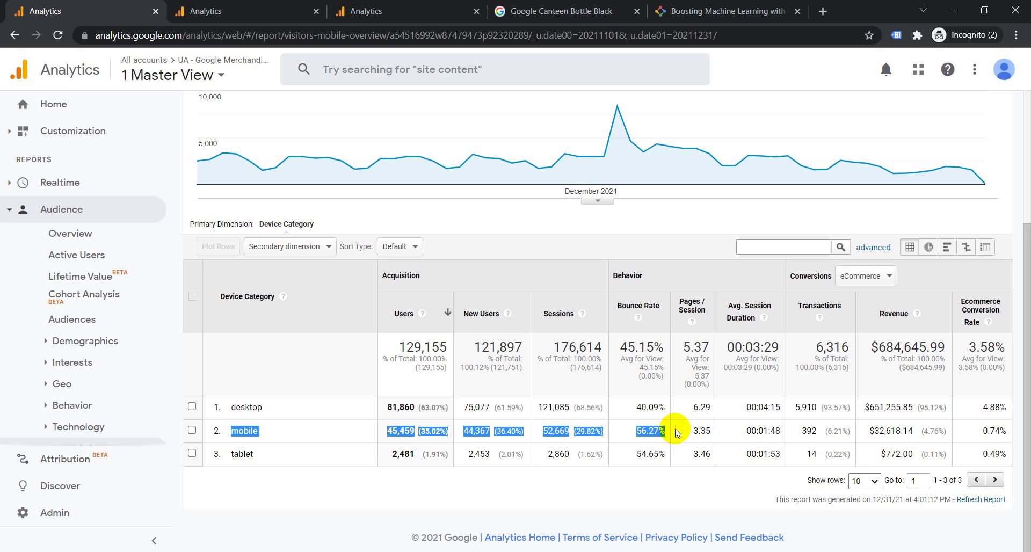
{"action": "left_click", "coordinate": [632, 404]}
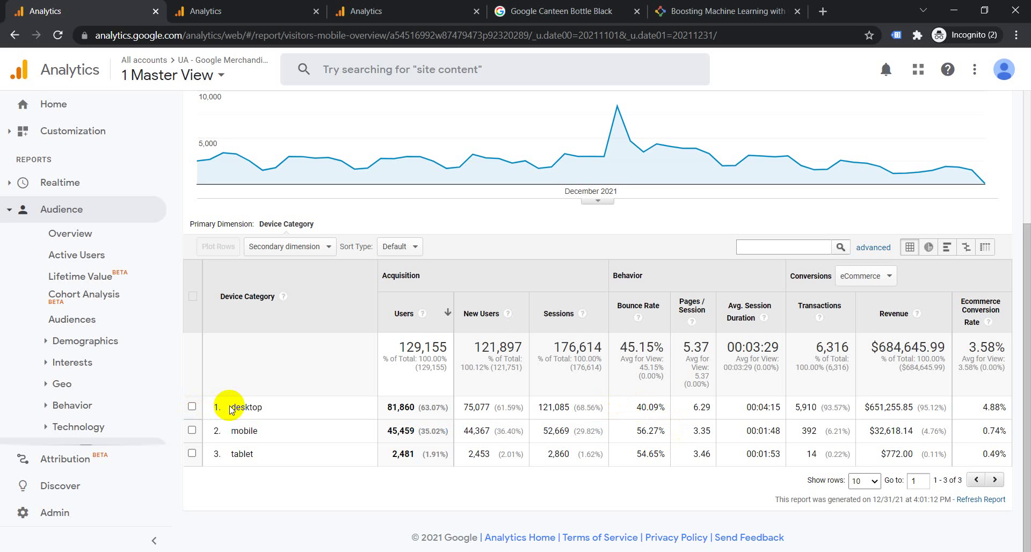
{"action": "left_click_drag", "start_coordinate": [634, 407], "coordinate": [667, 409]}
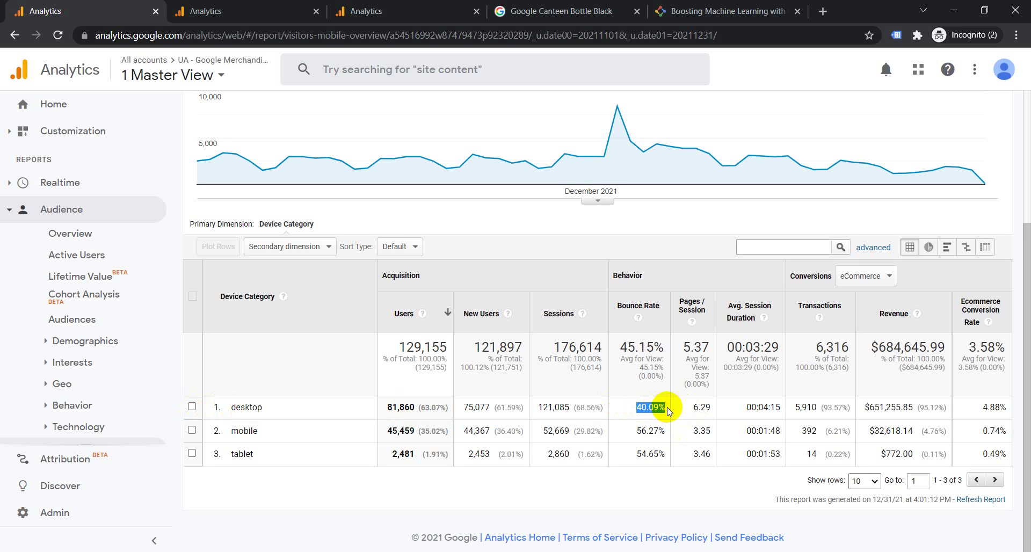
{"action": "left_click", "coordinate": [667, 411]}
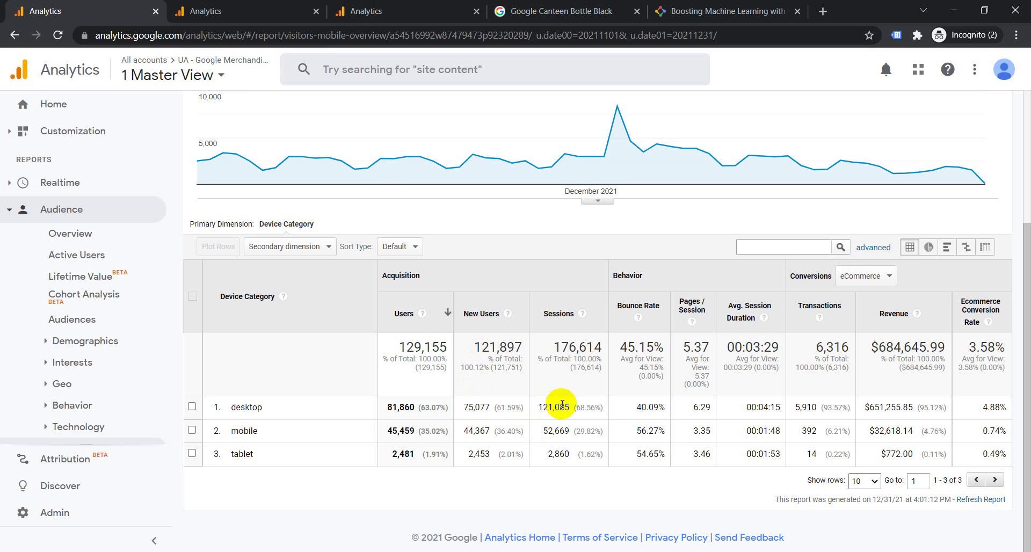
{"action": "scroll", "coordinate": [641, 413], "scroll_direction": "up", "scroll_amount": 1}
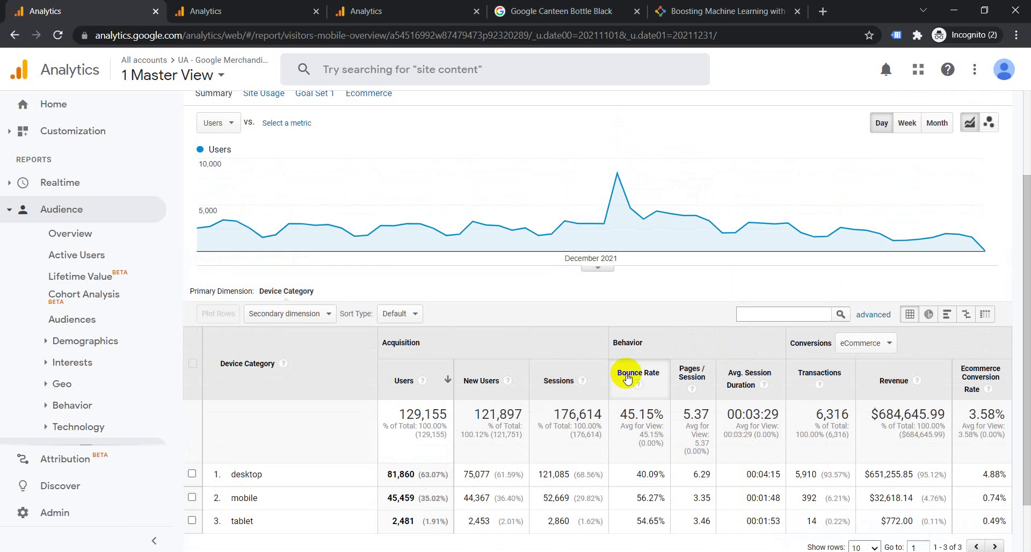
{"action": "scroll", "coordinate": [636, 400], "scroll_direction": "down", "scroll_amount": 1}
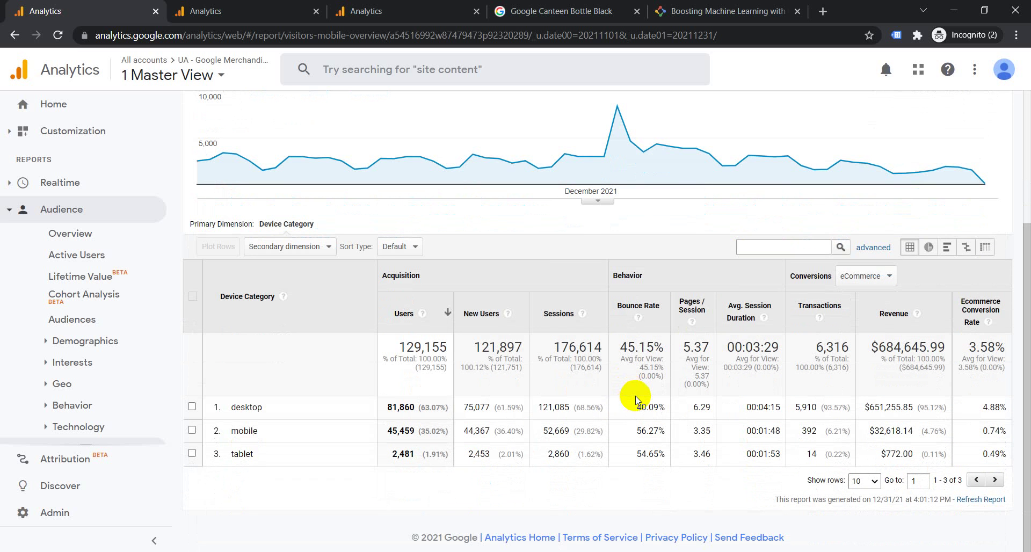